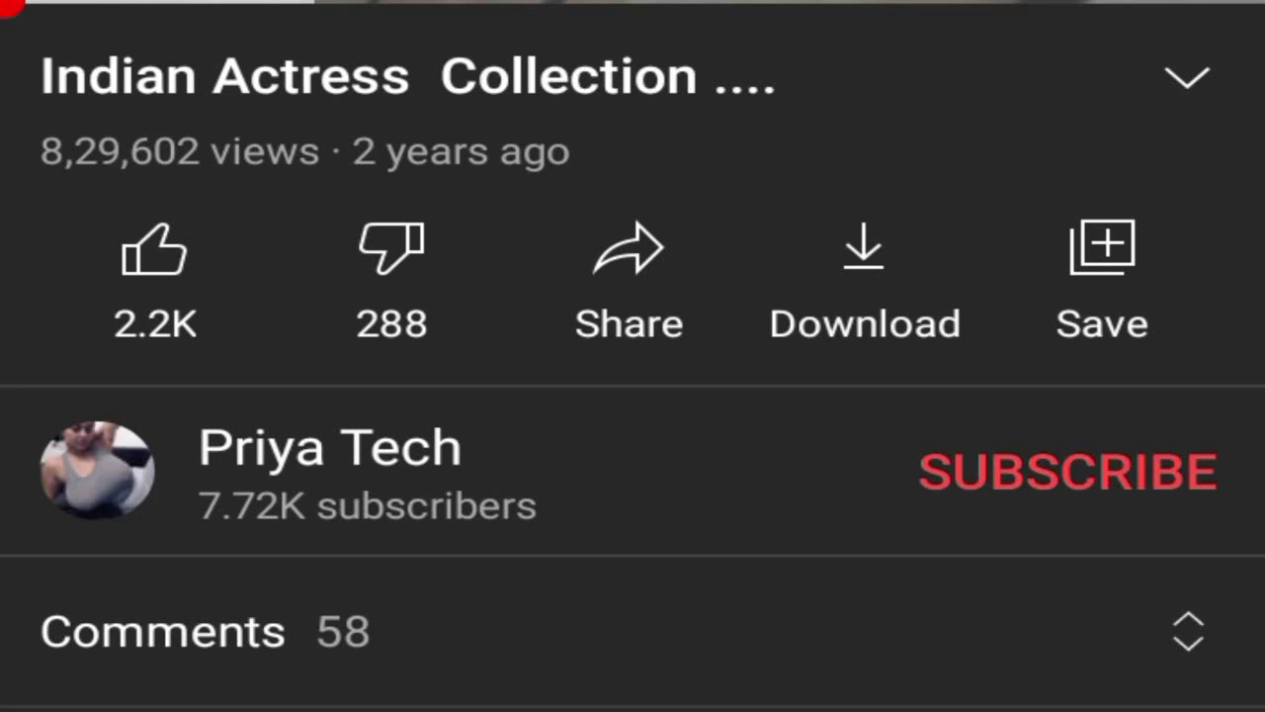
# - Like the Photoshop tutorial video and subscribe to its channel
pyautogui.click(154, 267)
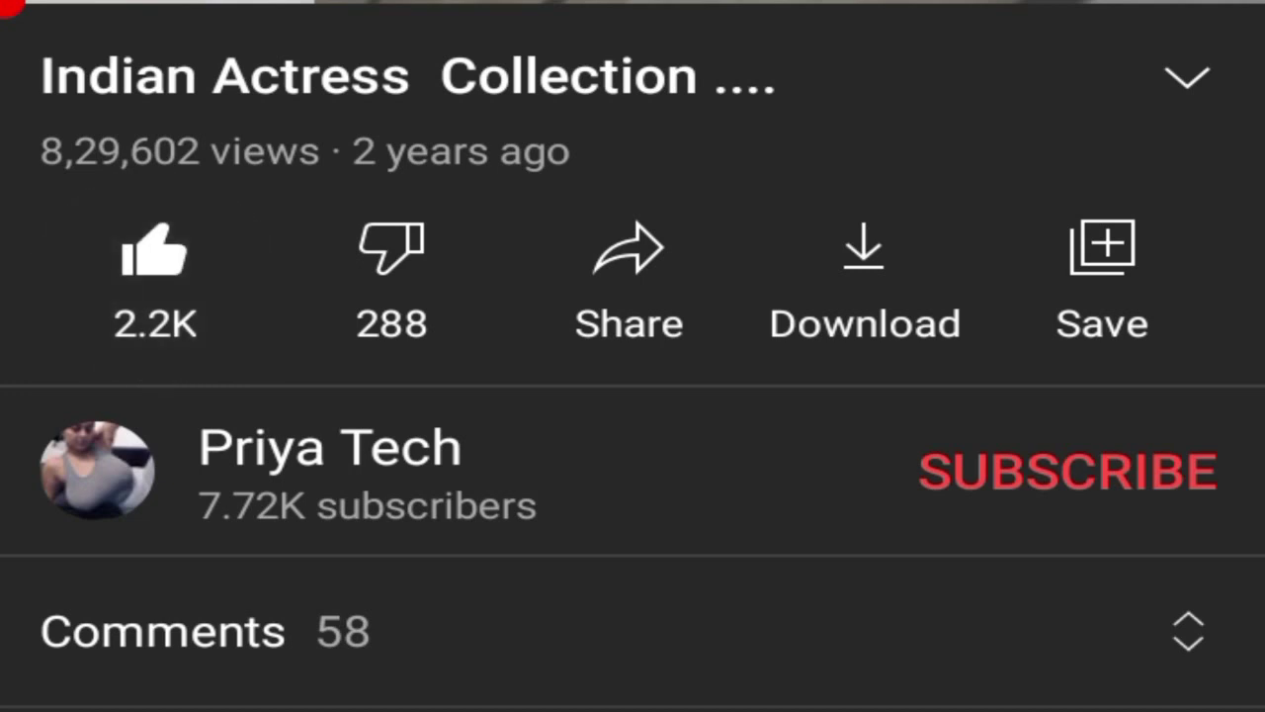
pyautogui.click(1068, 471)
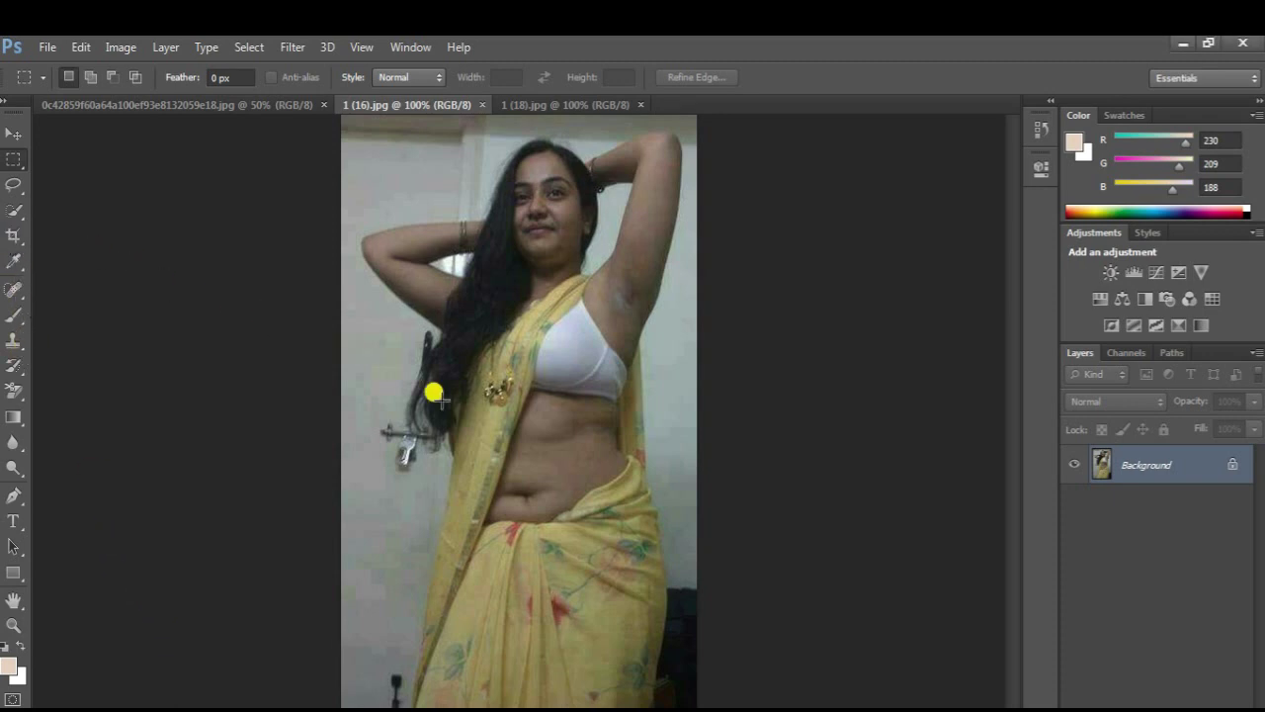
# - Crop 1 (16).jpg to add wide white space on the left and trim the bottom edge
pyautogui.click(14, 236)
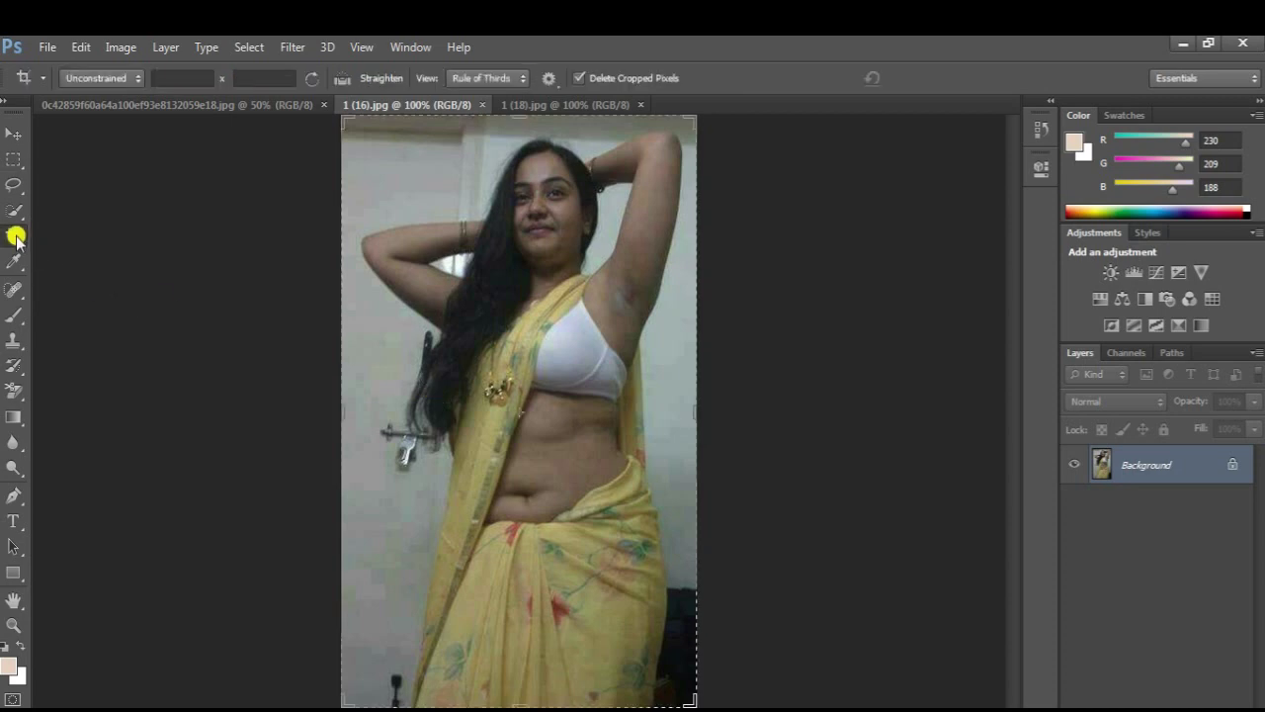
pyautogui.moveTo(330, 409)
pyautogui.mouseDown()
pyautogui.moveTo(124, 400)
pyautogui.moveTo(164, 403)
pyautogui.mouseUp()
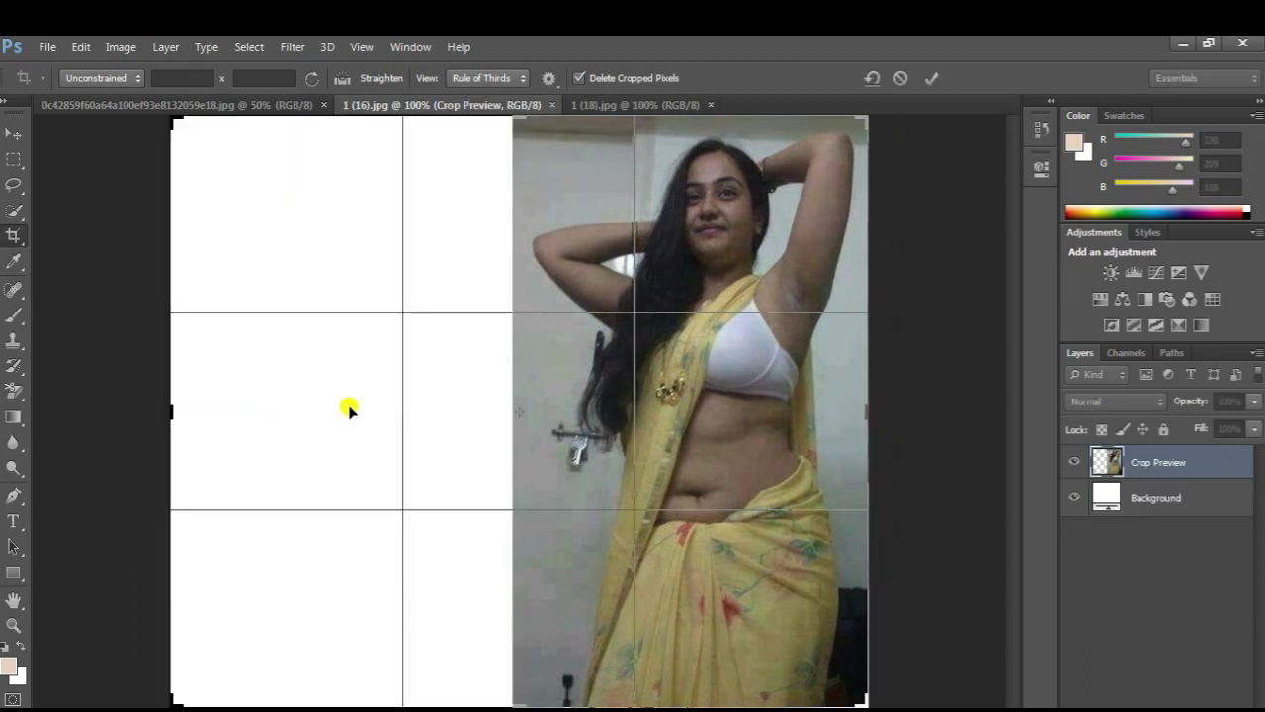
pyautogui.moveTo(511, 692)
pyautogui.mouseDown()
pyautogui.moveTo(511, 624)
pyautogui.moveTo(512, 653)
pyautogui.mouseUp()
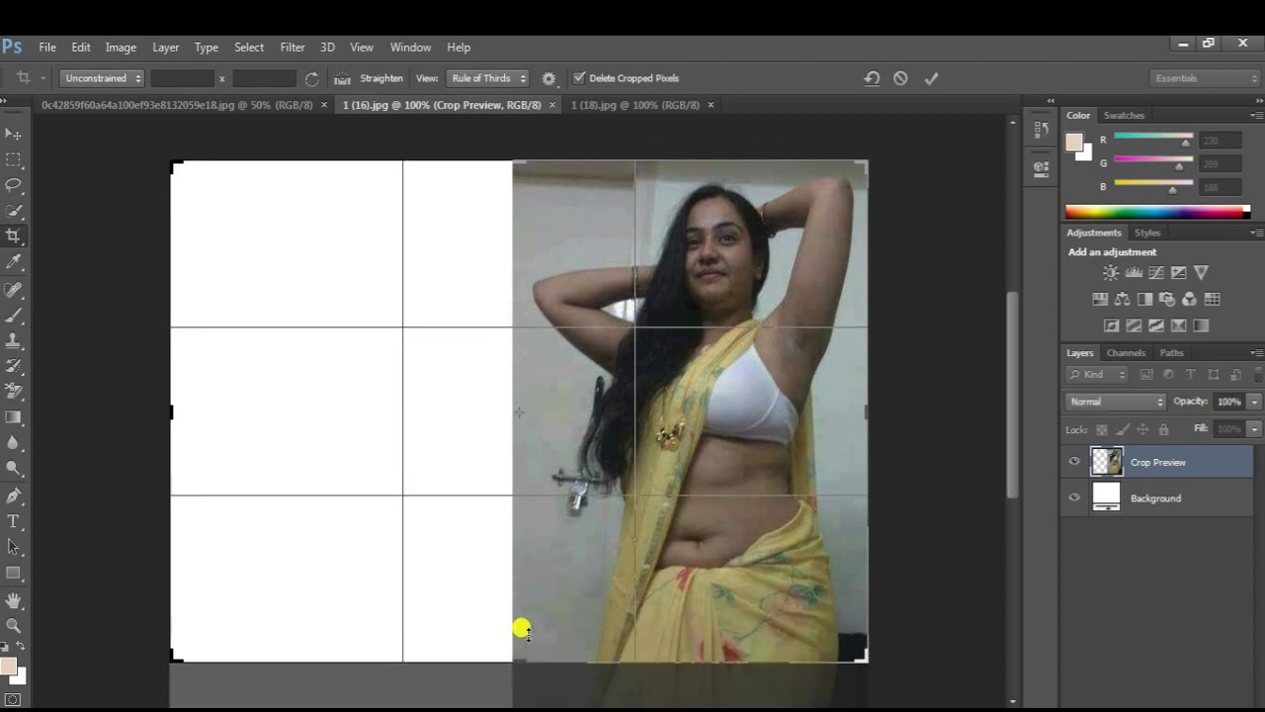
pyautogui.click(931, 78)
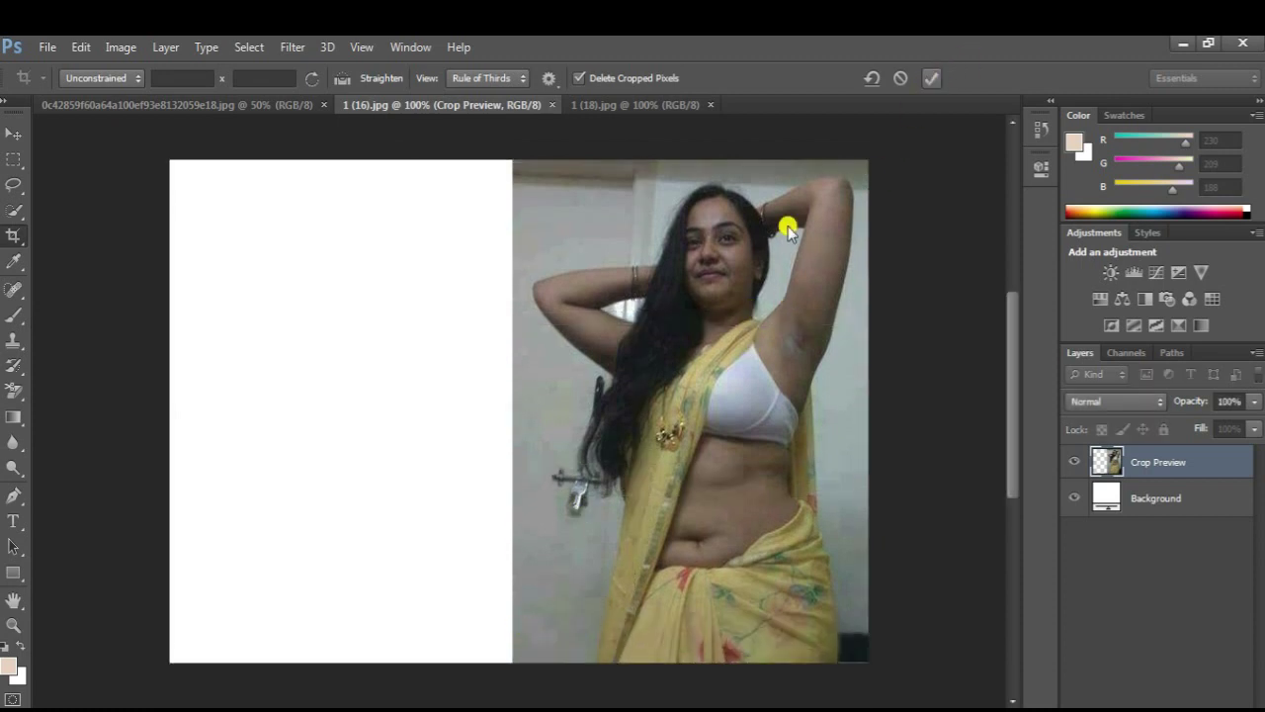
# - Paint a Quick Selection over the woman from her saree up through her upper body and arm
pyautogui.click(14, 217)
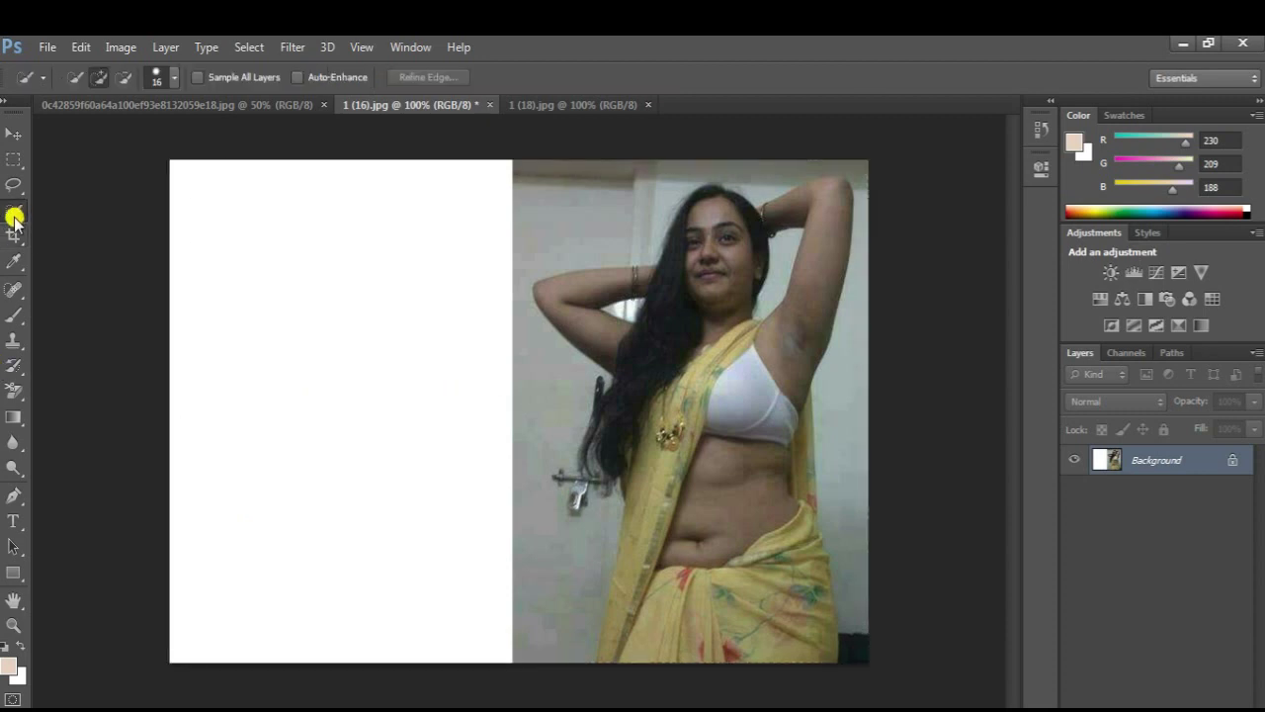
pyautogui.rightClick(14, 217)
pyautogui.click(62, 206)
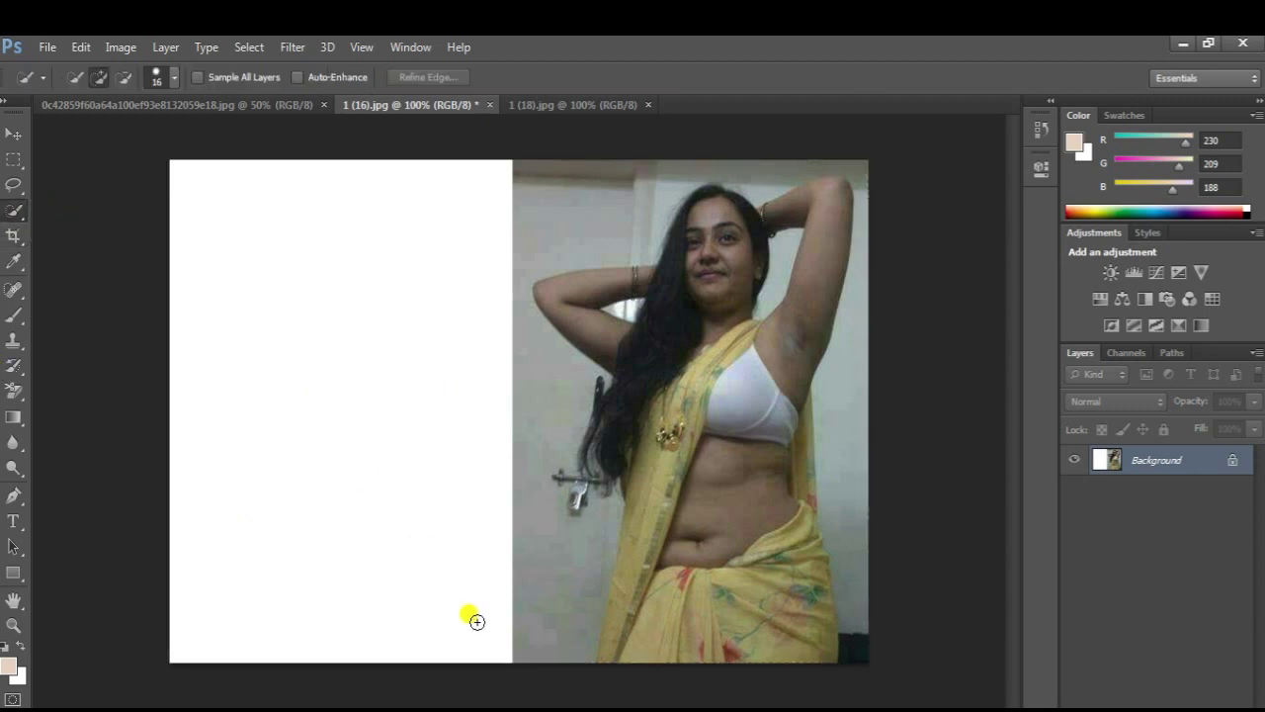
pyautogui.moveTo(628, 653)
pyautogui.mouseDown()
pyautogui.moveTo(664, 486)
pyautogui.moveTo(607, 444)
pyautogui.moveTo(632, 395)
pyautogui.moveTo(625, 353)
pyautogui.moveTo(528, 293)
pyautogui.moveTo(557, 285)
pyautogui.mouseUp()
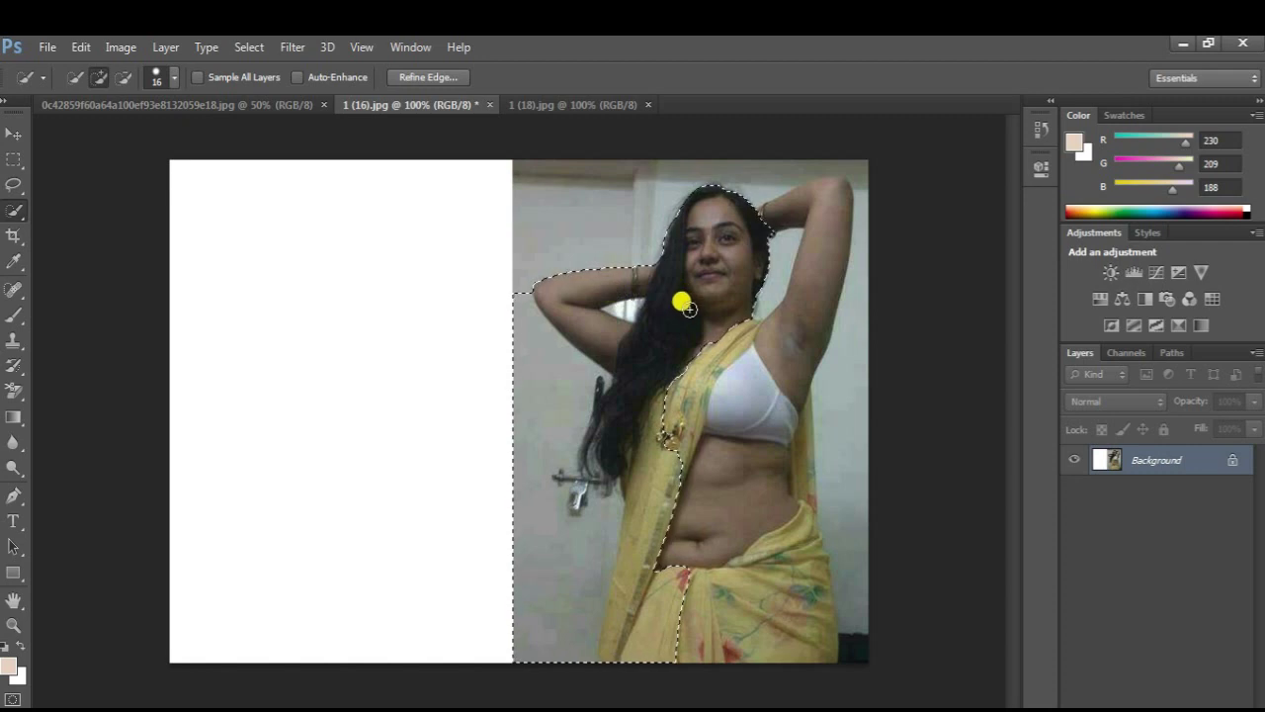
pyautogui.moveTo(704, 369)
pyautogui.mouseDown()
pyautogui.moveTo(684, 388)
pyautogui.moveTo(727, 455)
pyautogui.mouseUp()
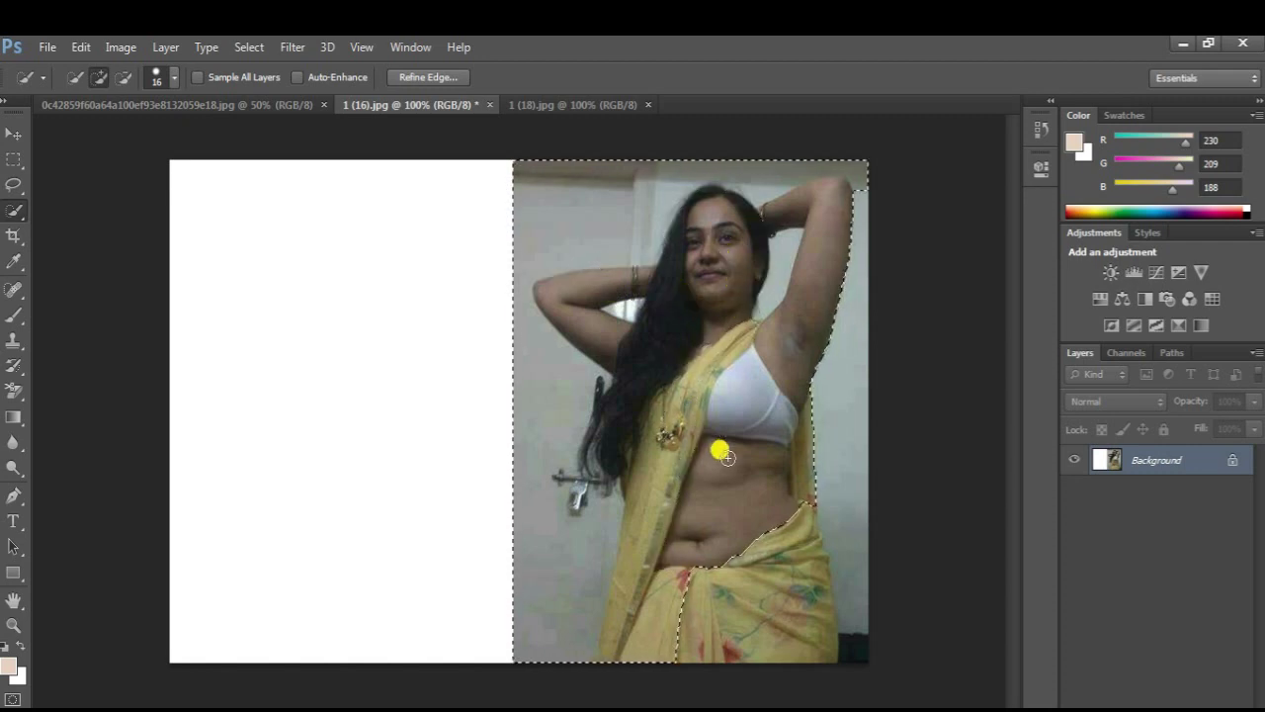
pyautogui.moveTo(723, 494); pyautogui.dragTo(754, 588)
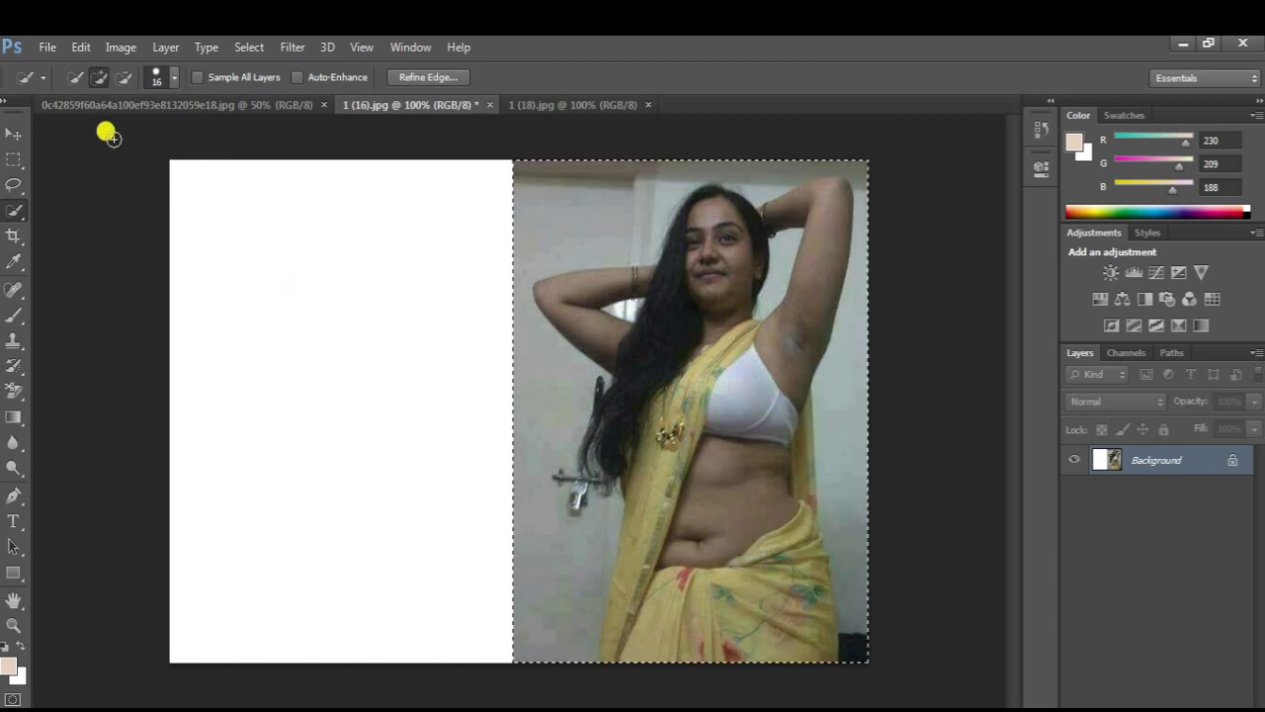
pyautogui.click(124, 77)
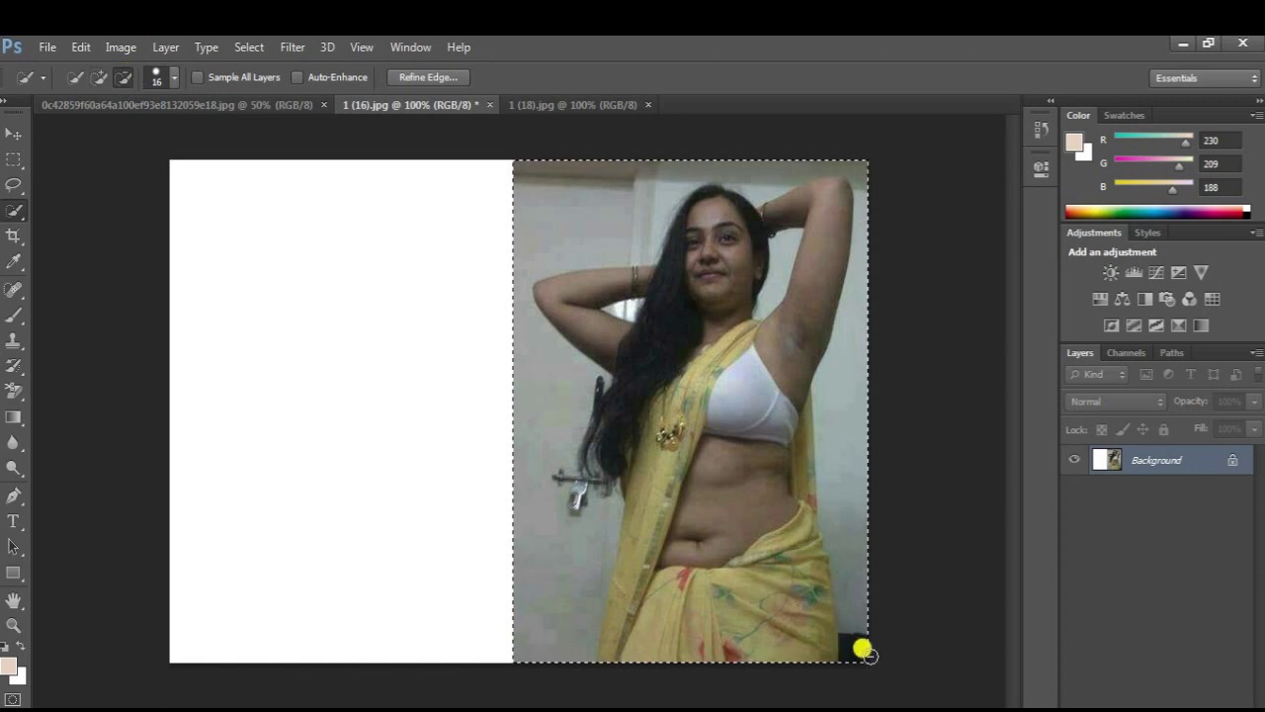
# - Subtract the surrounding wall and corners from the selection, switching between add and subtract modes
pyautogui.moveTo(884, 621)
pyautogui.mouseDown()
pyautogui.moveTo(844, 576)
pyautogui.moveTo(847, 646)
pyautogui.moveTo(840, 513)
pyautogui.mouseUp()
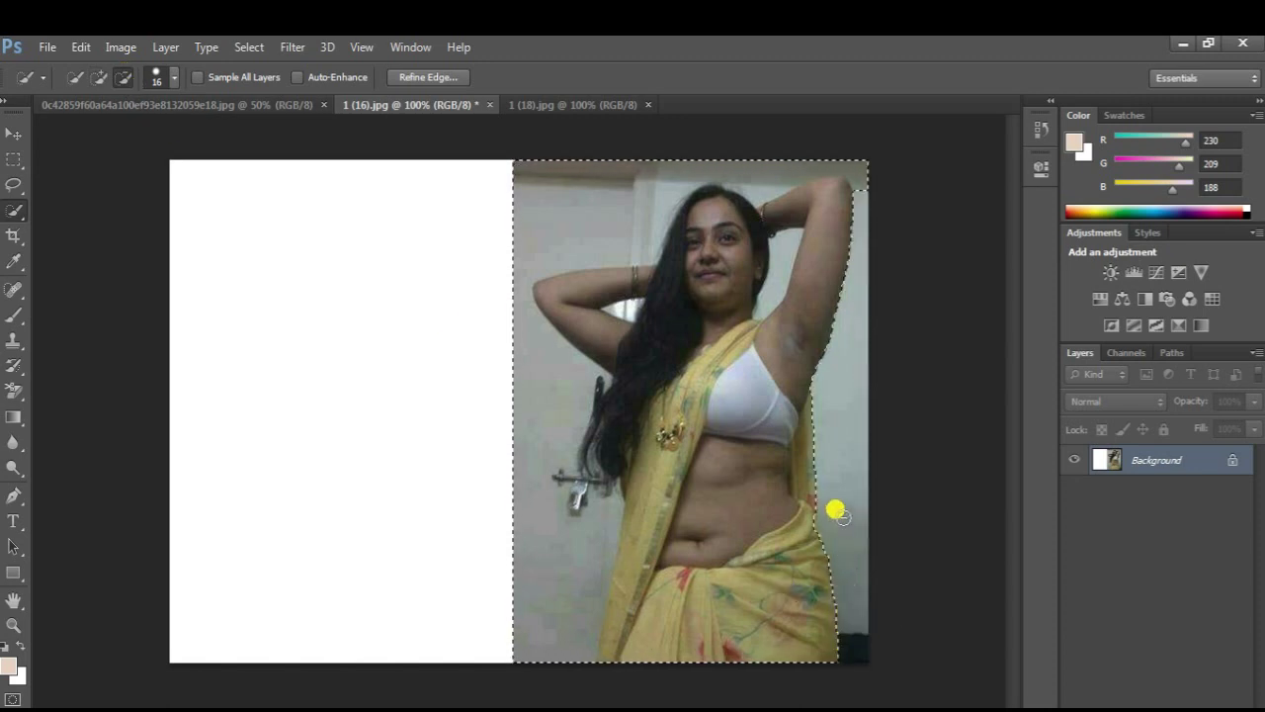
pyautogui.moveTo(860, 179)
pyautogui.mouseDown()
pyautogui.moveTo(666, 147)
pyautogui.moveTo(650, 186)
pyautogui.moveTo(632, 187)
pyautogui.moveTo(636, 204)
pyautogui.mouseUp()
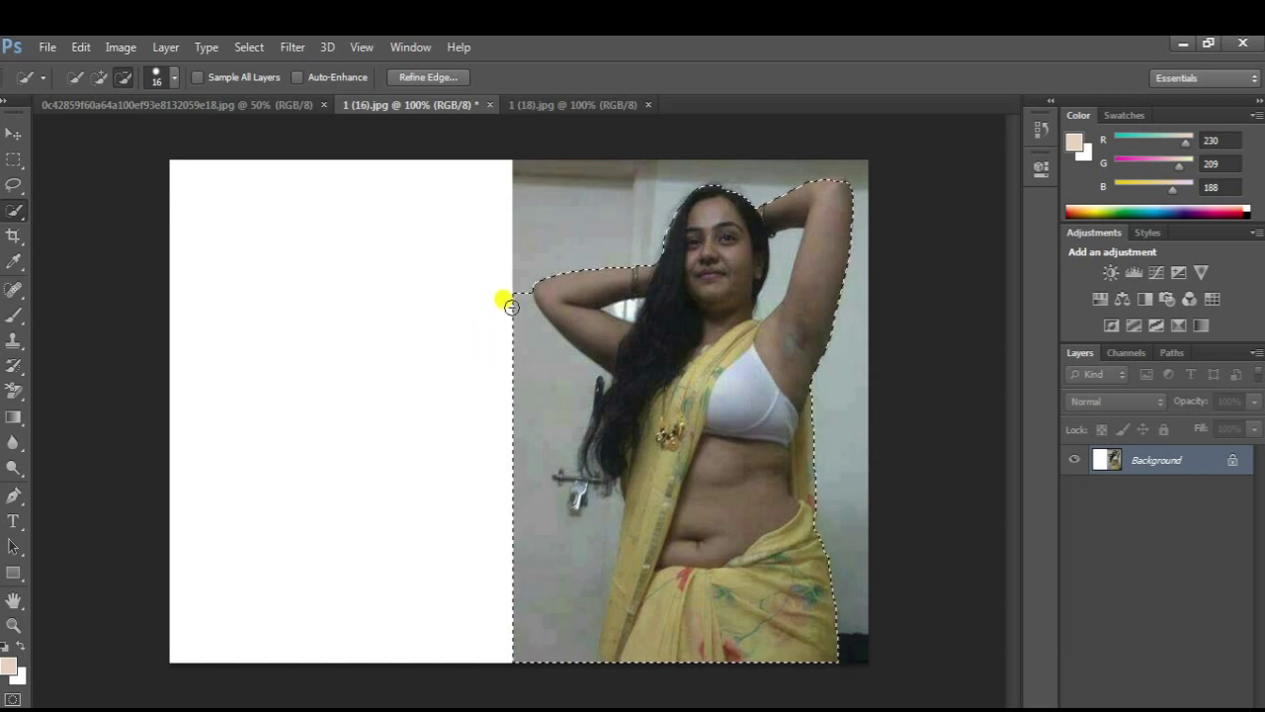
pyautogui.moveTo(505, 287)
pyautogui.mouseDown()
pyautogui.moveTo(544, 371)
pyautogui.moveTo(540, 504)
pyautogui.moveTo(559, 548)
pyautogui.mouseUp()
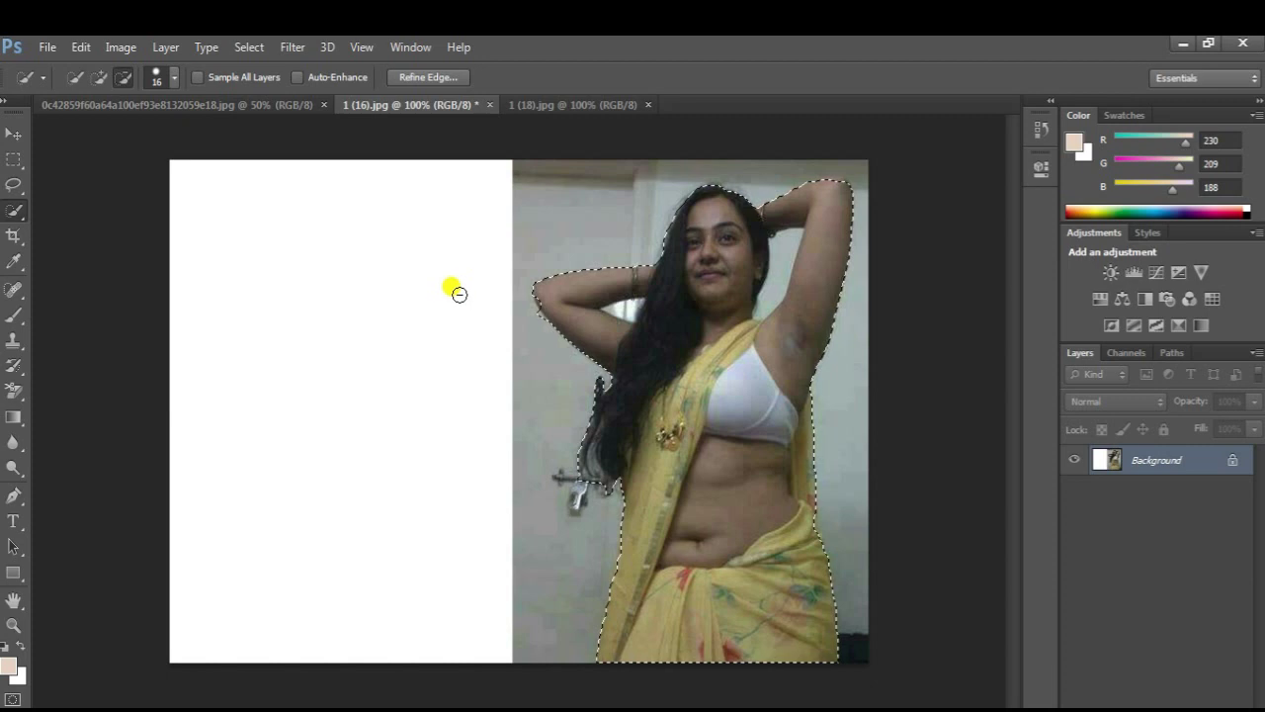
pyautogui.click(105, 78)
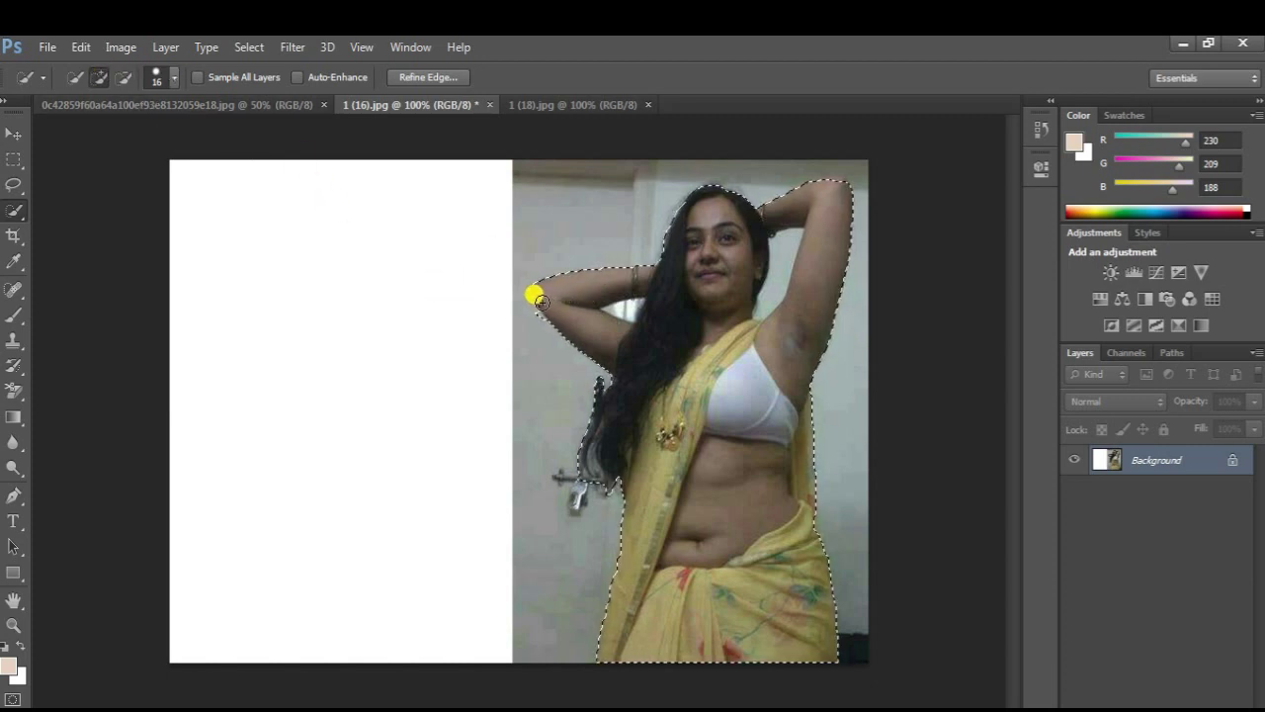
pyautogui.click(123, 77)
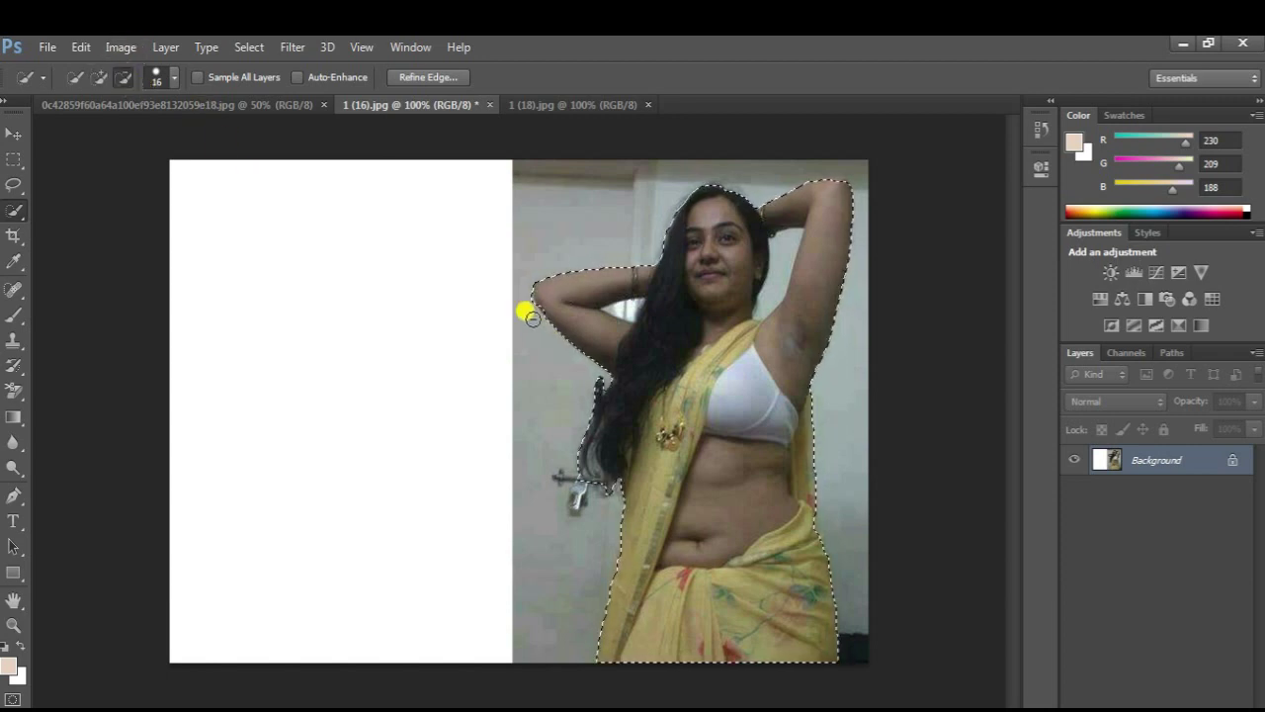
pyautogui.click(100, 77)
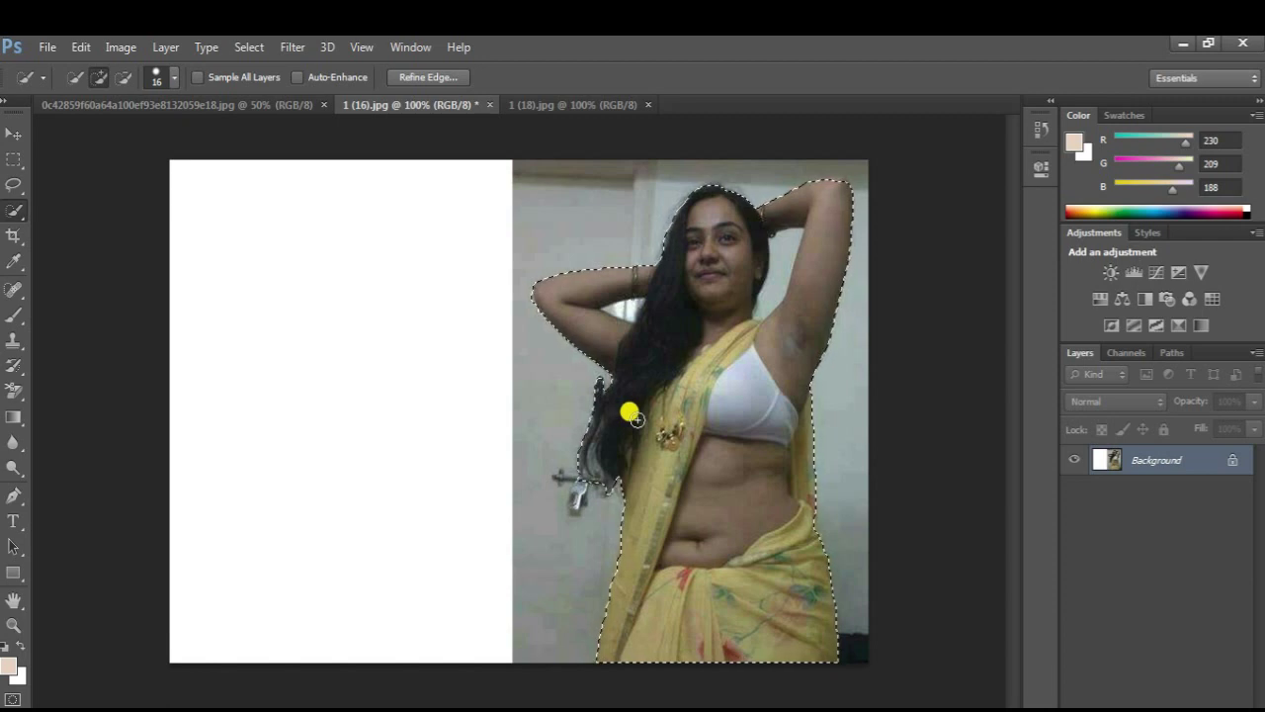
# - Fix the selection between hair and raised arm, copy the woman to Layer 1, and hide Background
pyautogui.hotkey('ctrl', 'shift', 'i')
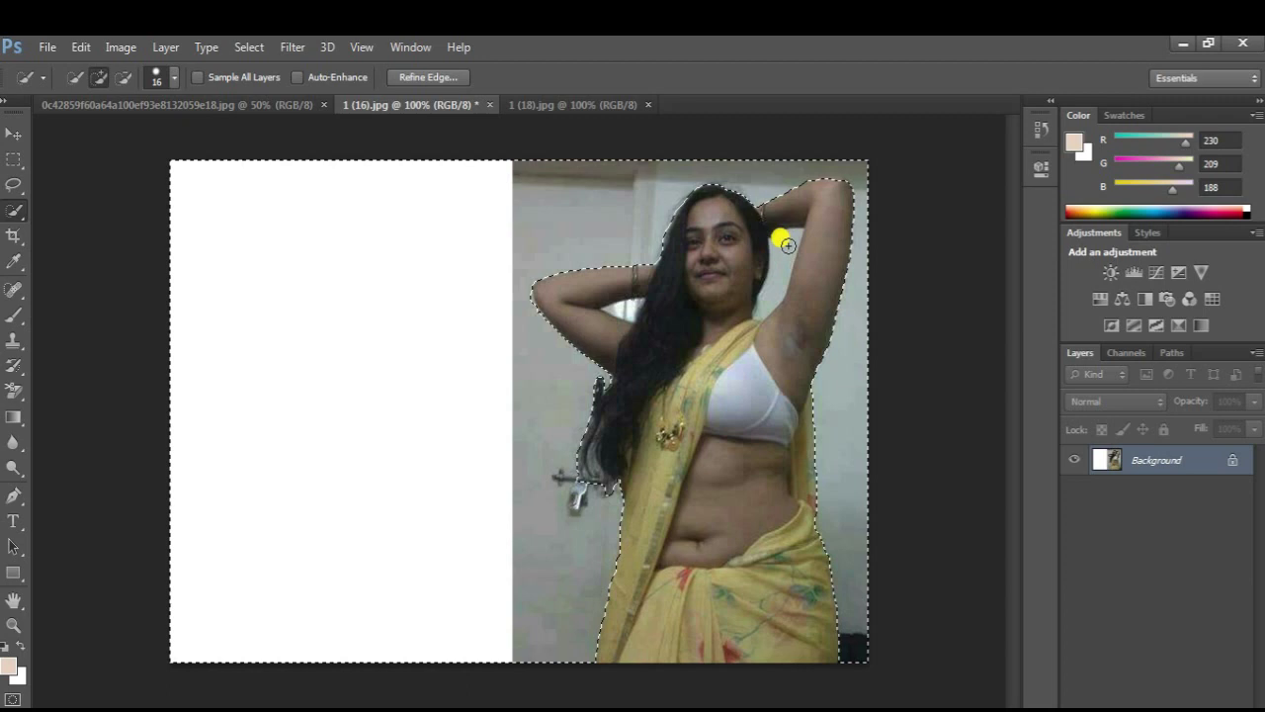
pyautogui.moveTo(788, 245); pyautogui.dragTo(771, 289)
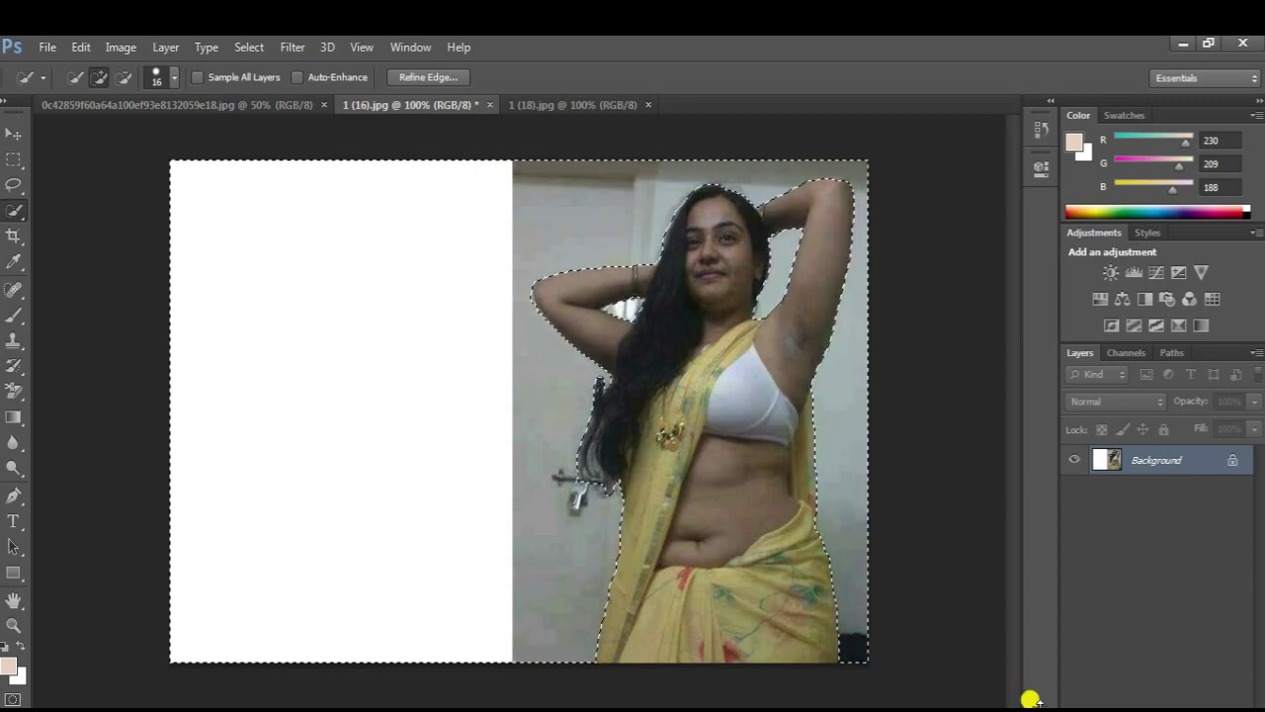
pyautogui.hotkey('ctrl', 'shift', 'i')
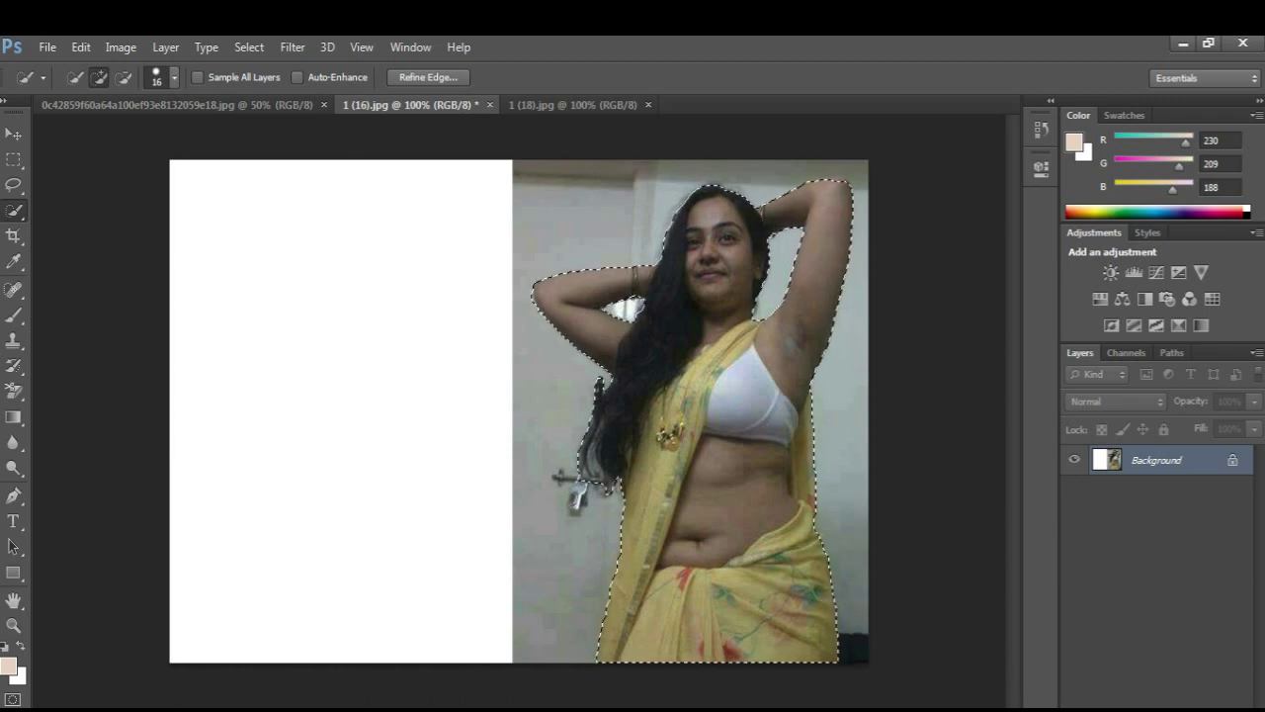
pyautogui.hotkey('ctrl', 'j')
pyautogui.click(1074, 489)
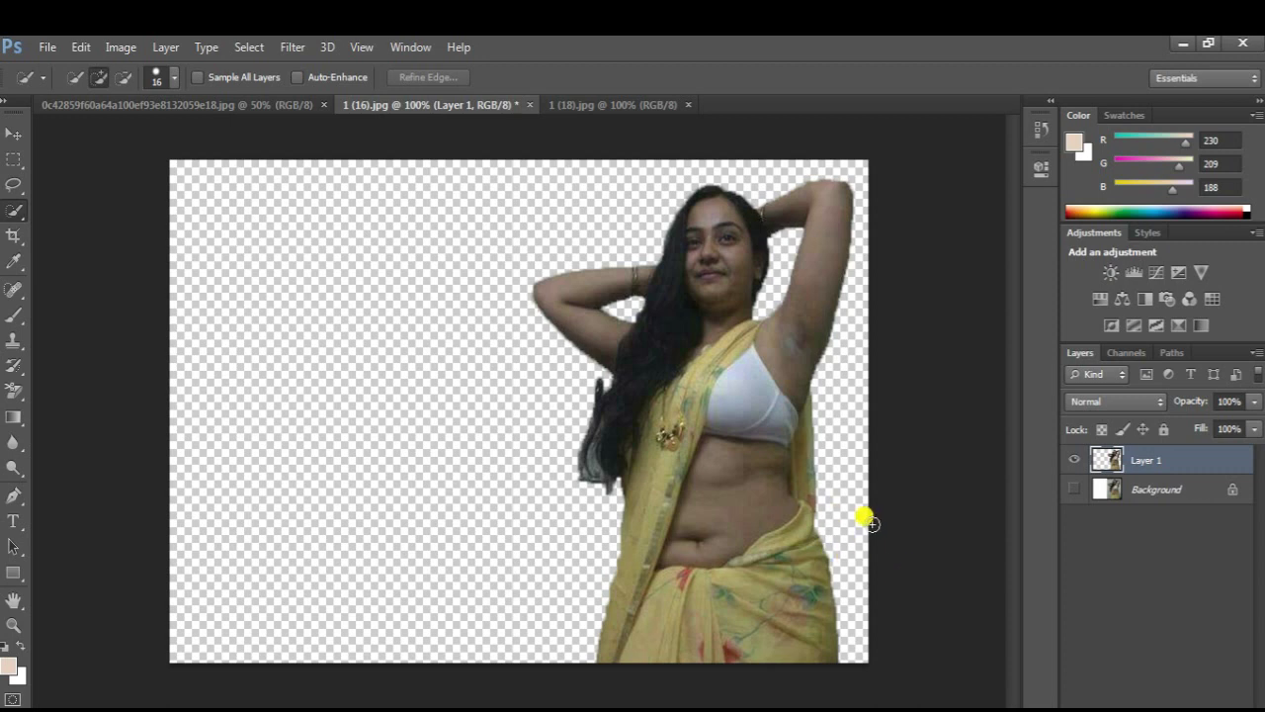
# - Duplicate Layer 1, flip the copy horizontally, and move it to the canvas's left half
pyautogui.hotkey('ctrl', 'j')
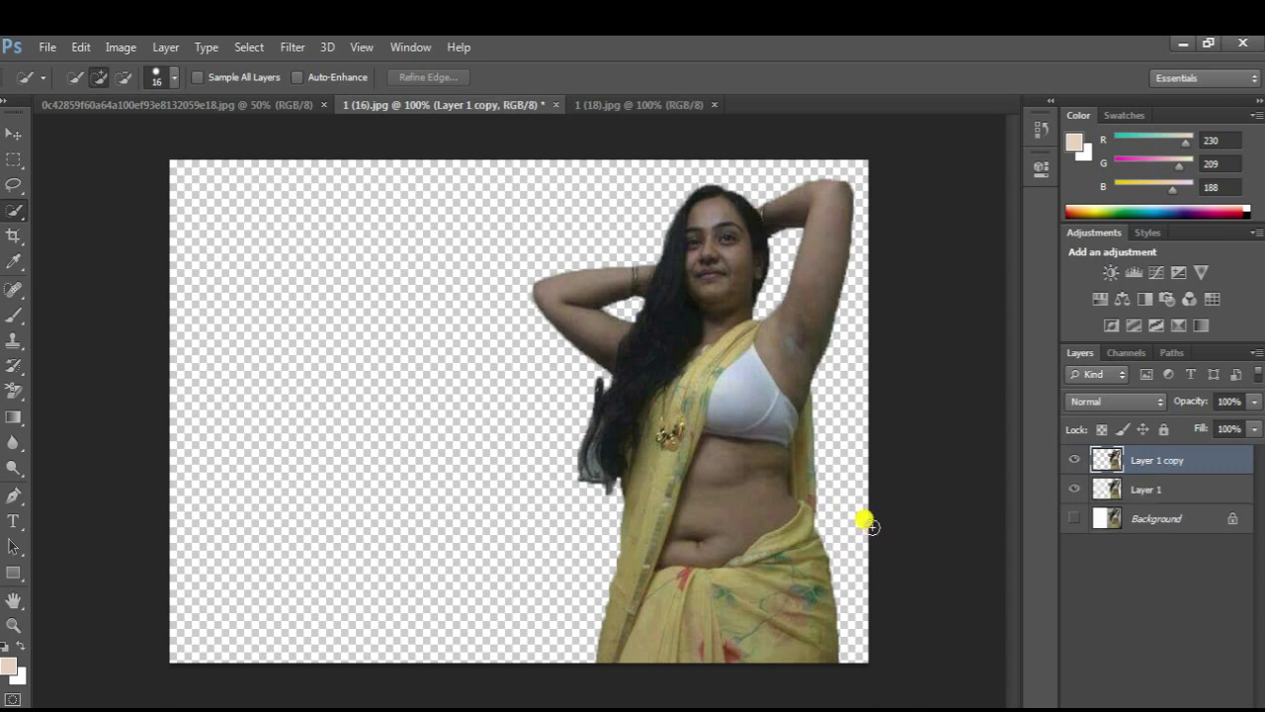
pyautogui.hotkey('ctrl', 't')
pyautogui.rightClick(728, 367)
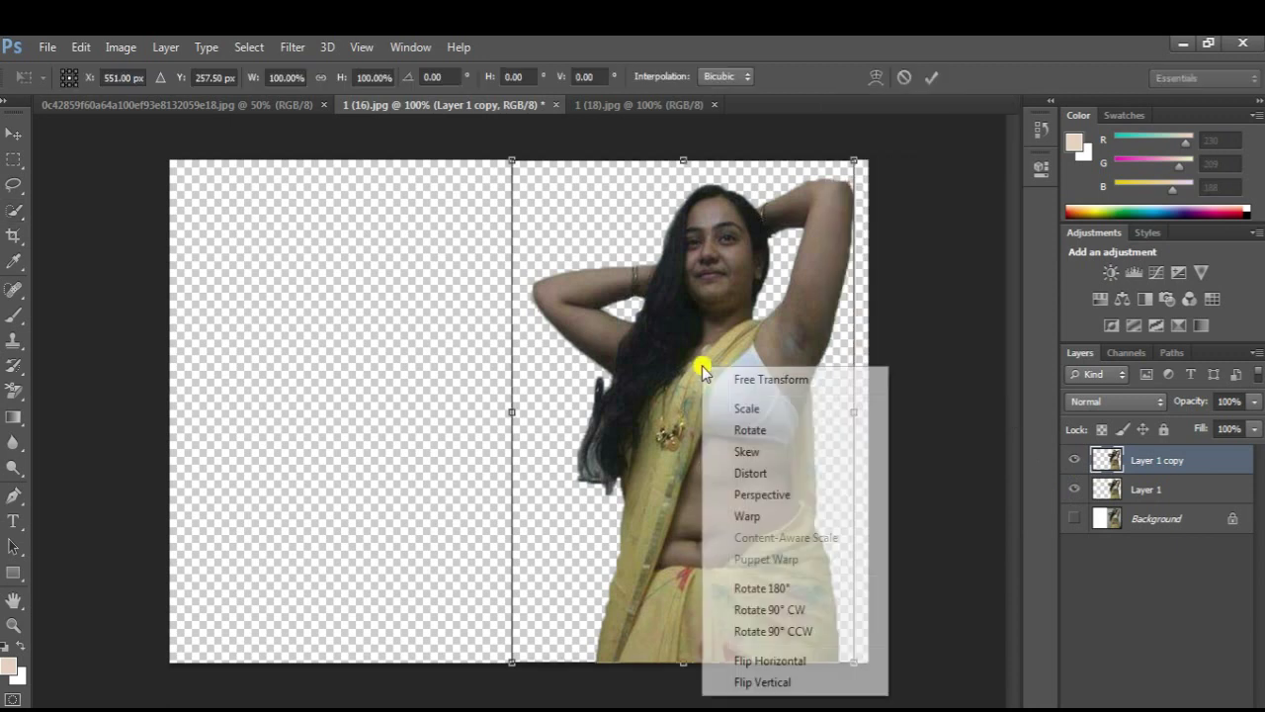
pyautogui.click(762, 658)
pyautogui.moveTo(729, 551); pyautogui.dragTo(398, 556)
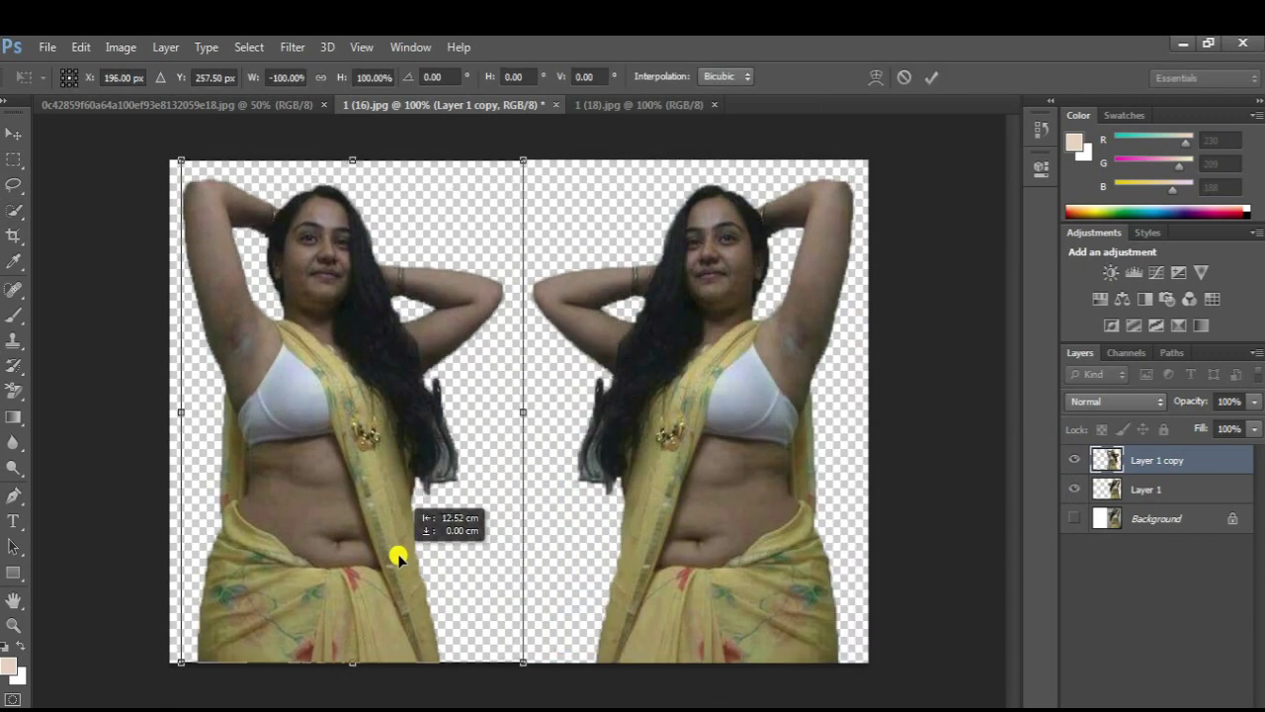
pyautogui.click(933, 77)
# - Add a pink Solid Color fill layer (H 333, S 95, B 94) beneath both figures
pyautogui.press('w')
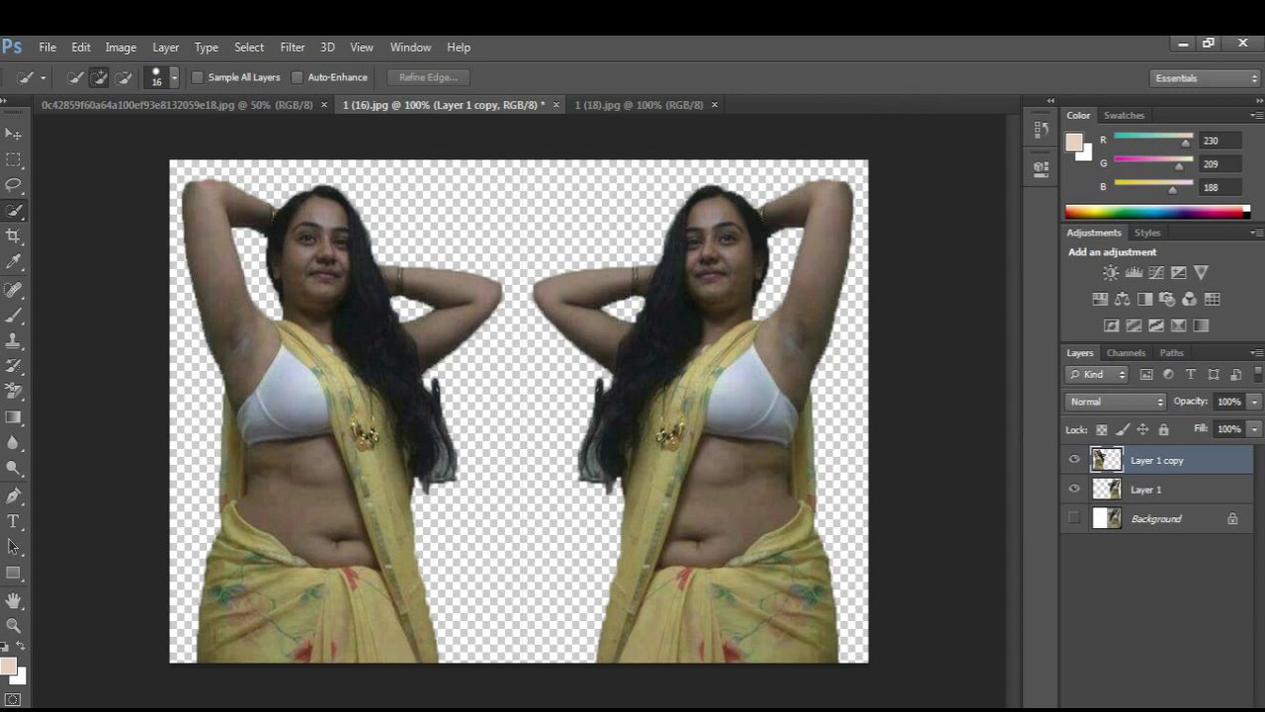
pyautogui.click(1166, 701)
pyautogui.click(1115, 303)
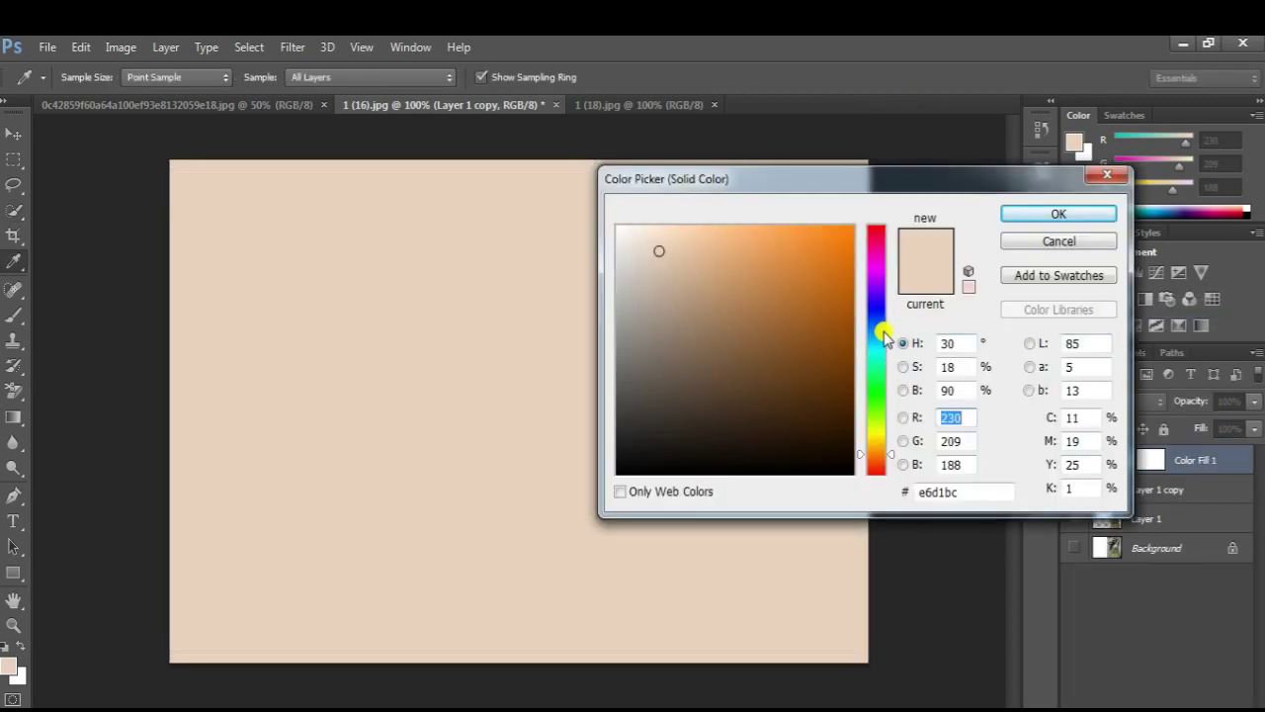
pyautogui.click(877, 338)
pyautogui.click(840, 237)
pyautogui.click(877, 244)
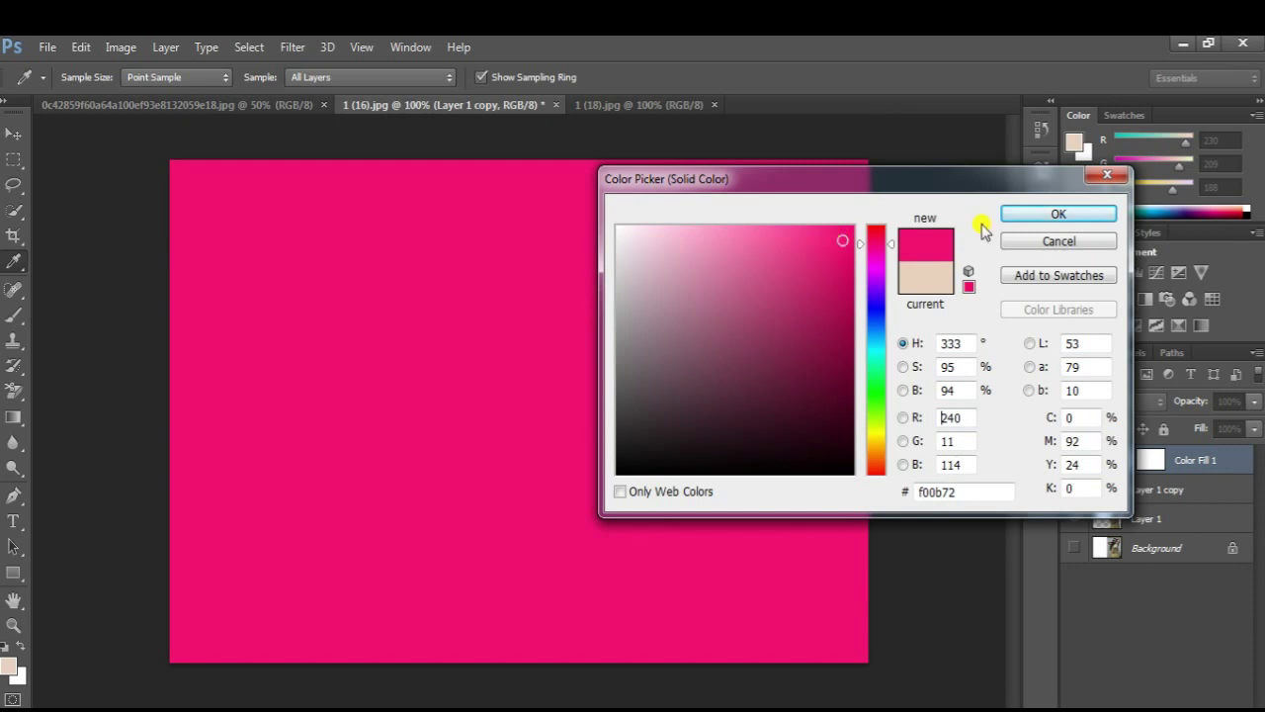
pyautogui.click(1008, 215)
pyautogui.moveTo(1099, 457); pyautogui.dragTo(1112, 526)
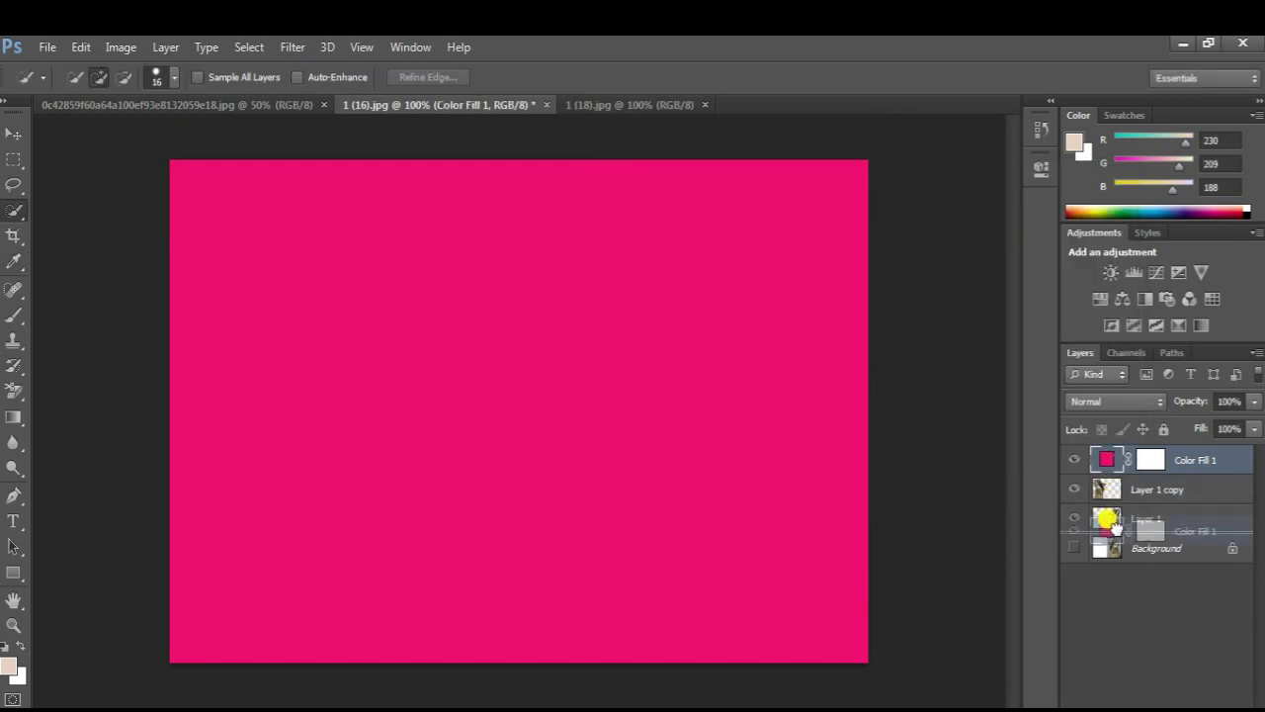
pyautogui.moveTo(1107, 461); pyautogui.dragTo(1117, 521)
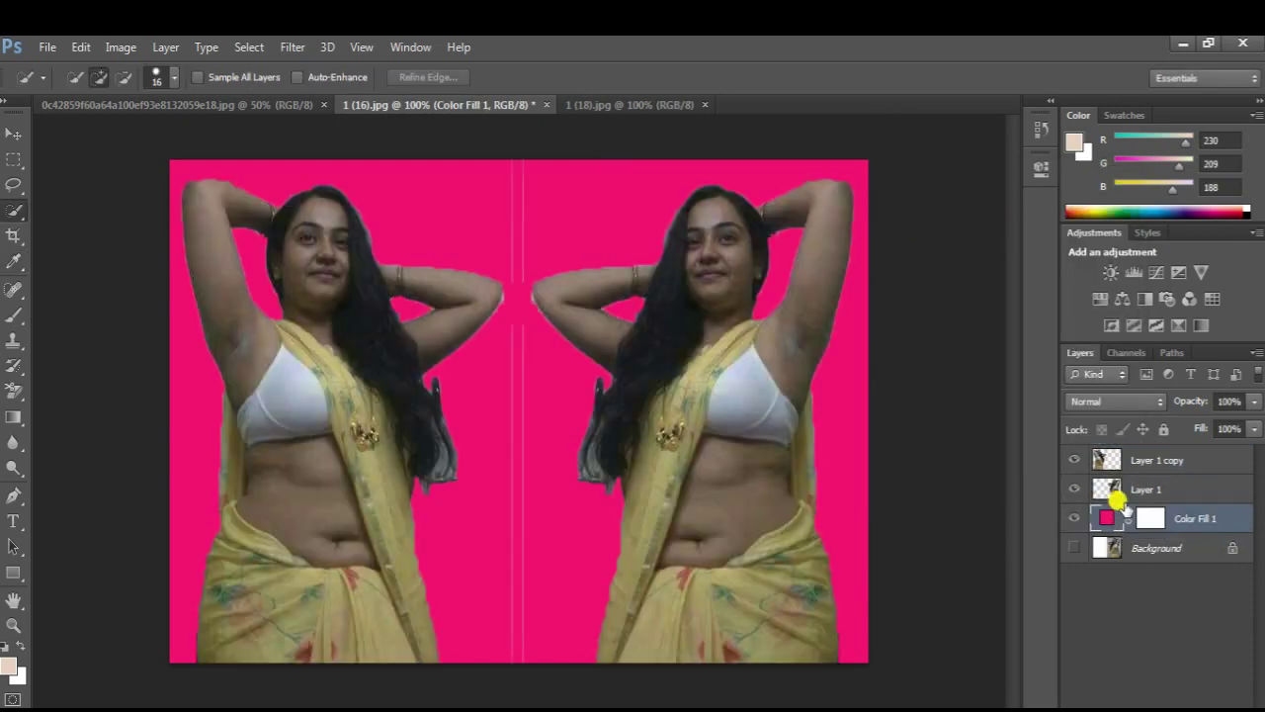